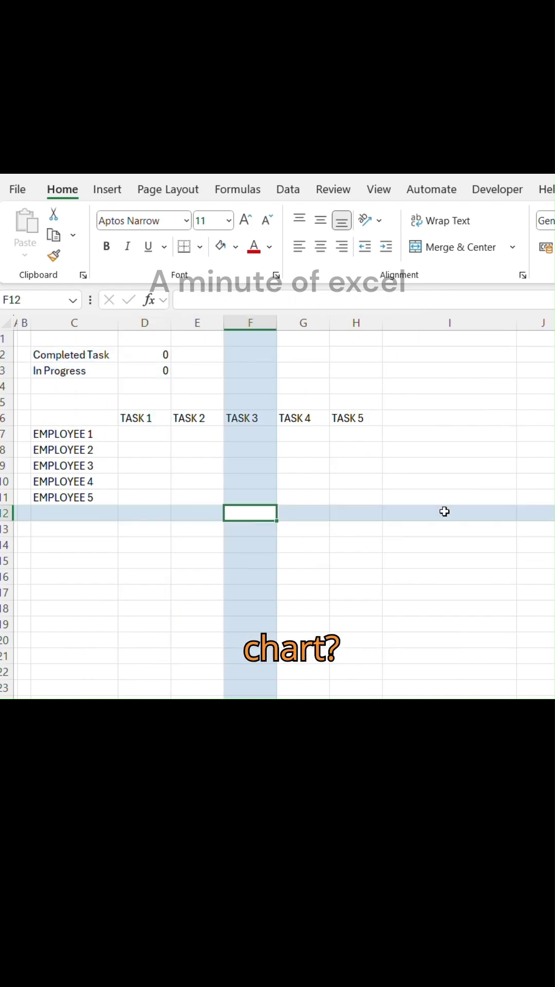
- Insert checkboxes into every task cell of the employee grid D7:H11
{"action": "mouse_move", "coordinate": [145, 434]}
{"action": "left_mouse_down"}
{"action": "mouse_move", "coordinate": [344, 490]}
{"action": "mouse_move", "coordinate": [346, 508]}
{"action": "left_mouse_up"}
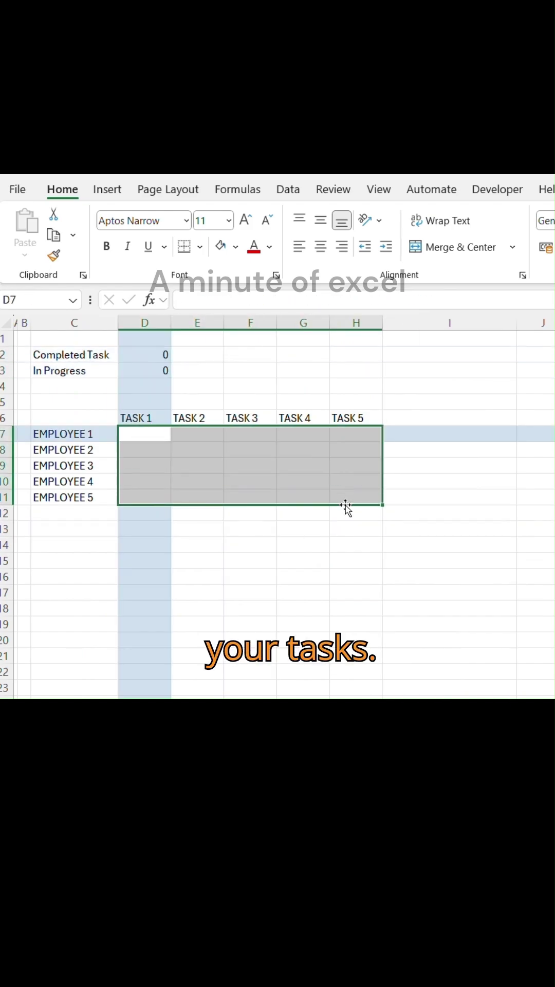
{"action": "left_click", "coordinate": [108, 189]}
{"action": "left_click", "coordinate": [414, 232]}
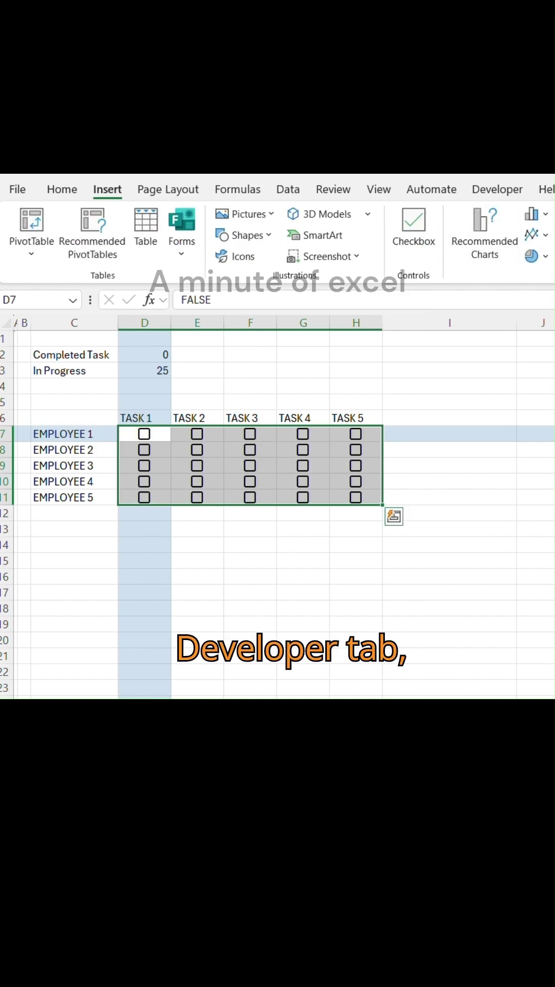
{"action": "left_click", "coordinate": [250, 561]}
- Tick six tasks: EMPLOYEE 1 tasks 1, 2, 3 and 5, plus TASK 1 for EMPLOYEEs 2 and 4
{"action": "left_click", "coordinate": [144, 434]}
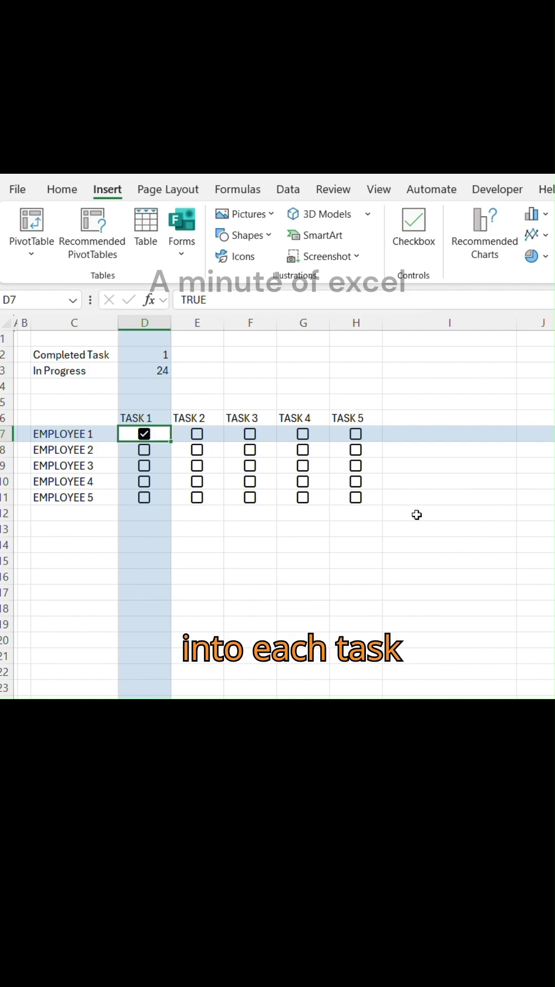
{"action": "left_click", "coordinate": [197, 434]}
{"action": "left_click", "coordinate": [261, 440]}
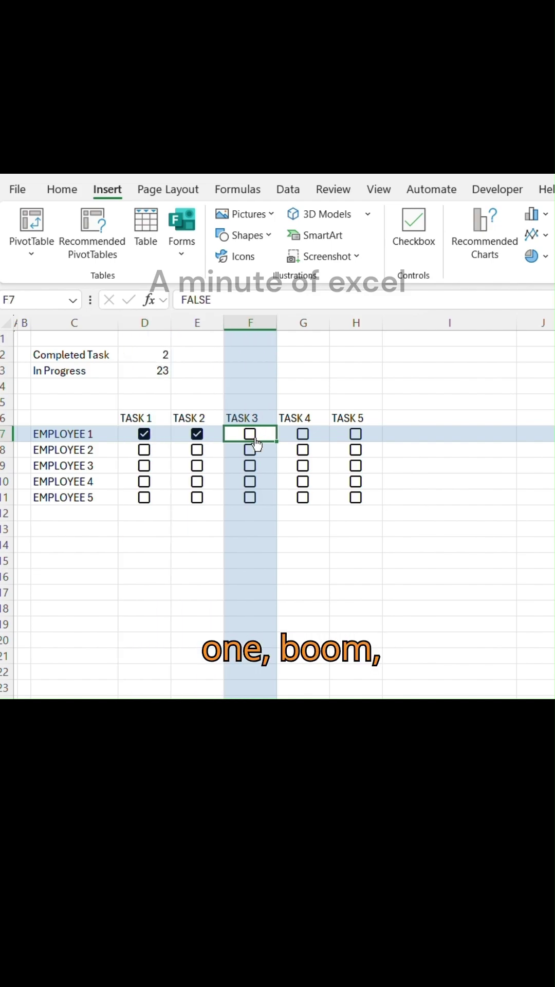
{"action": "left_click", "coordinate": [355, 435]}
{"action": "left_click", "coordinate": [145, 450]}
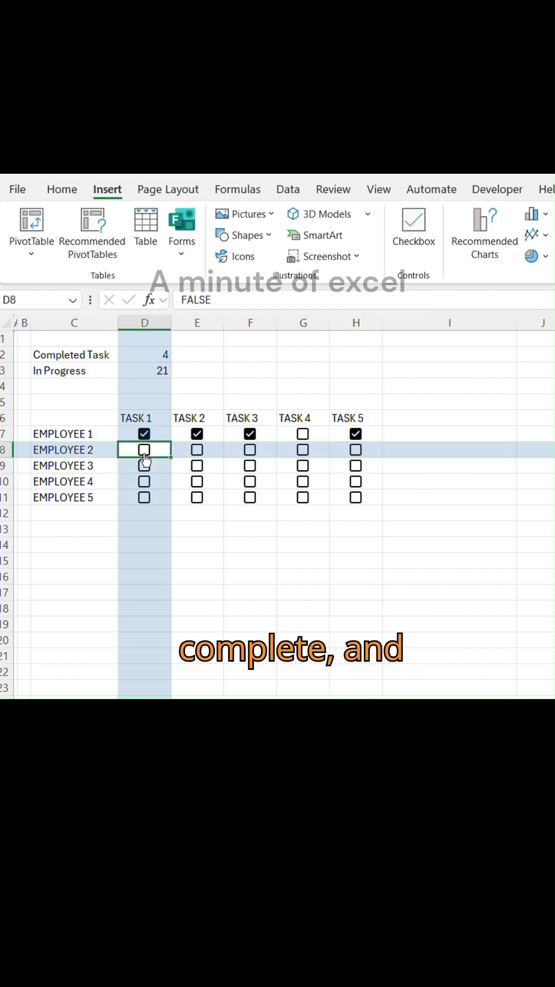
{"action": "left_click", "coordinate": [144, 481]}
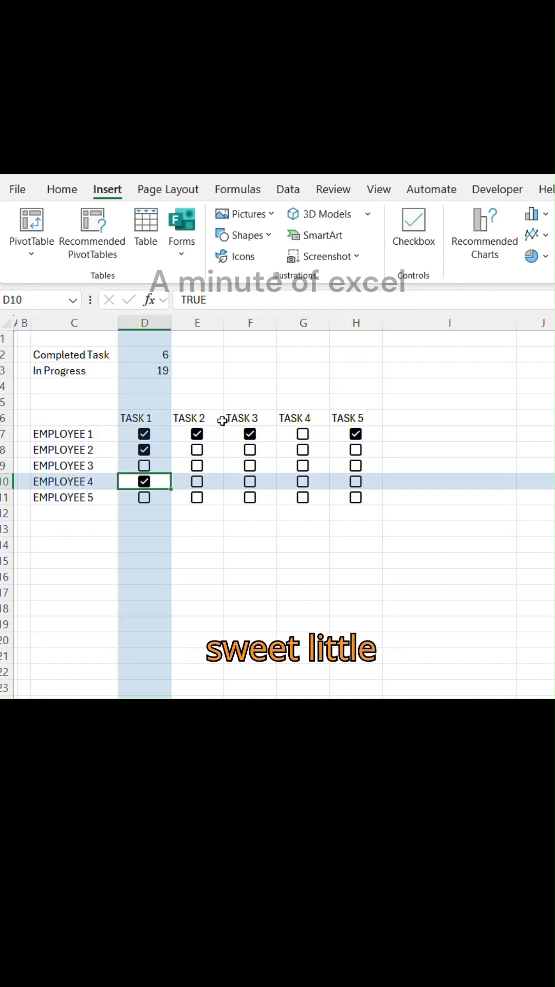
{"action": "left_click", "coordinate": [217, 356]}
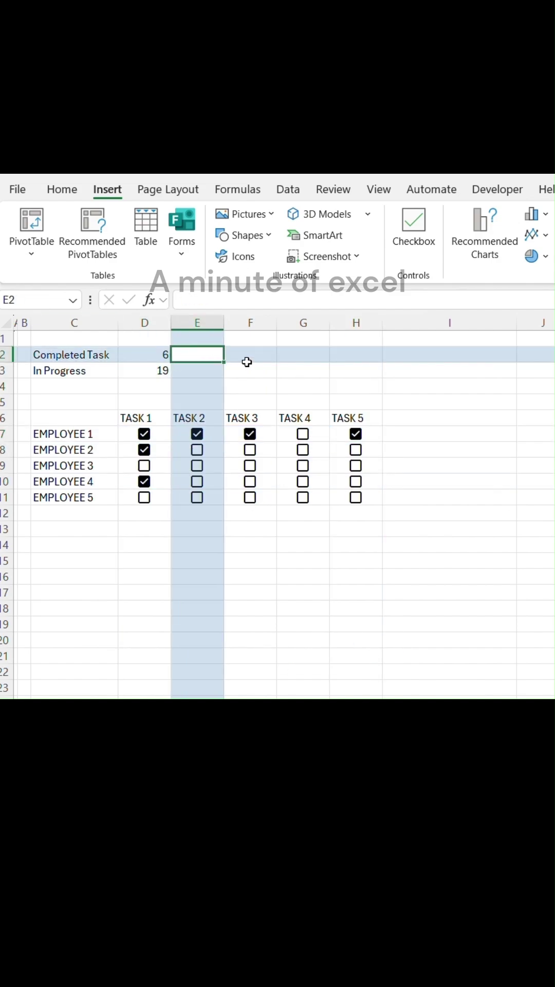
{"action": "type", "text": "=for"}
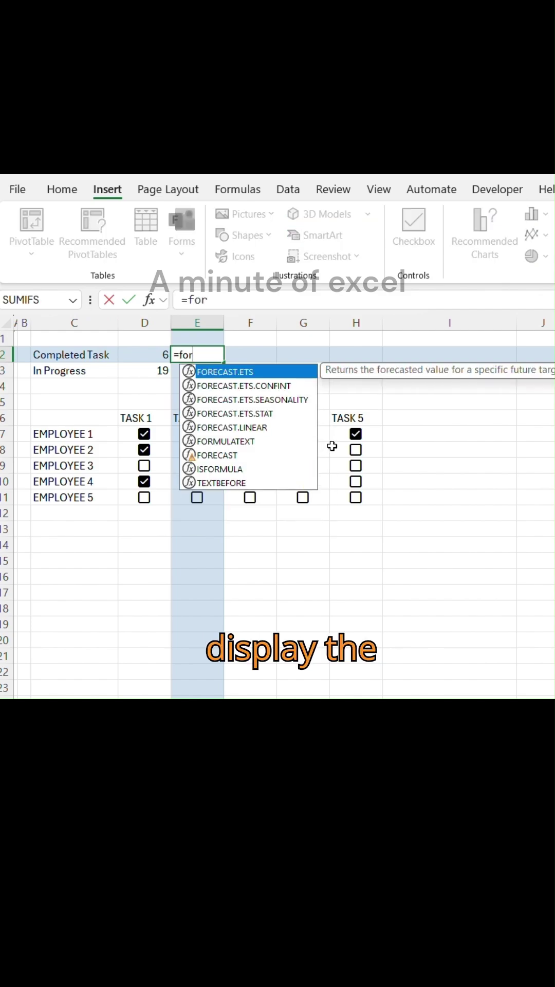
- Enter =FORMULATEXT(D2) in E2 to display the Completed Task formula
{"action": "double_click", "coordinate": [239, 443]}
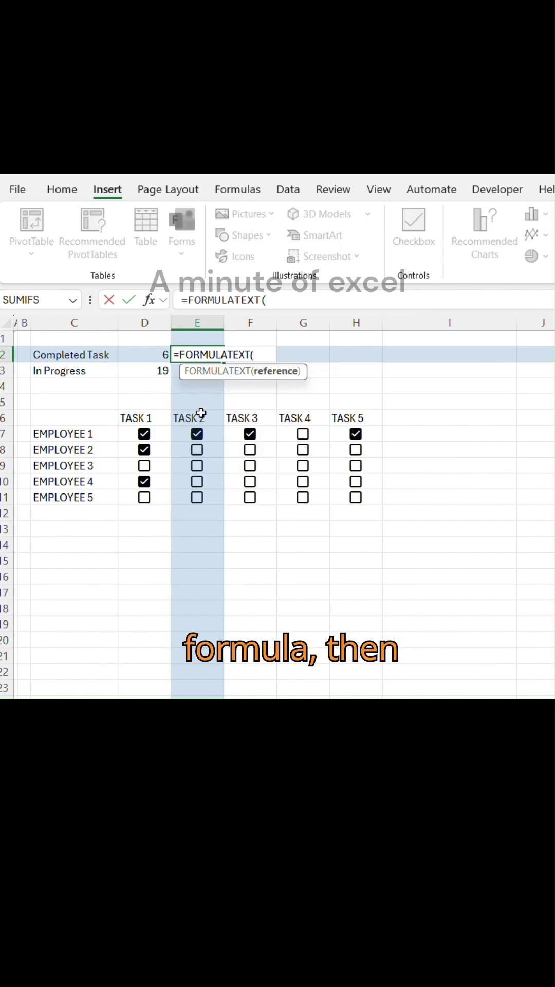
{"action": "left_click", "coordinate": [146, 354]}
{"action": "type", "text": ")"}
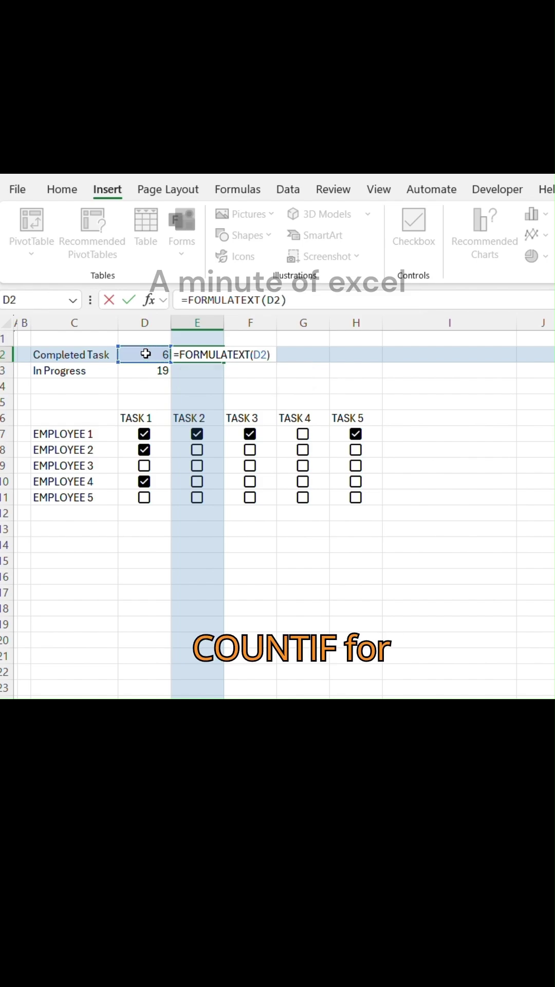
{"action": "key", "text": "Return"}
- Fill the FORMULATEXT formula down to E3, then select the summary range C2:D3
{"action": "left_click", "coordinate": [226, 354]}
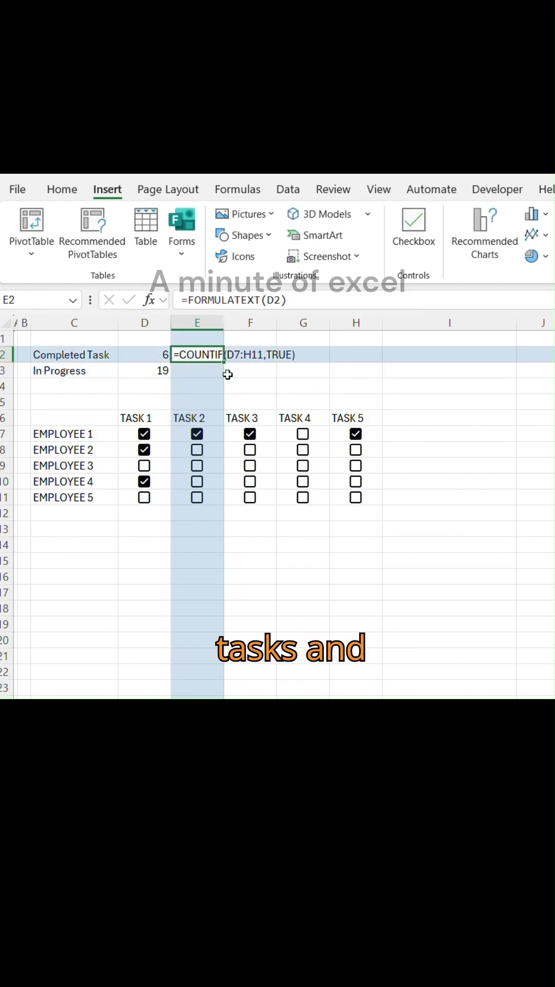
{"action": "left_click_drag", "start_coordinate": [224, 377], "coordinate": [224, 372]}
{"action": "left_click", "coordinate": [464, 423]}
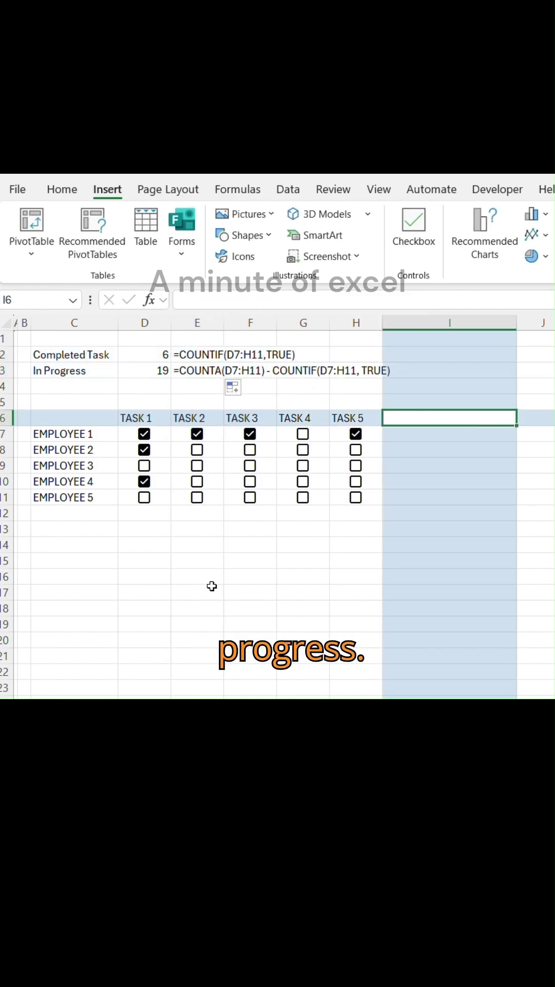
{"action": "left_click", "coordinate": [197, 593]}
{"action": "left_click", "coordinate": [62, 356]}
{"action": "left_click_drag", "start_coordinate": [61, 356], "coordinate": [153, 371]}
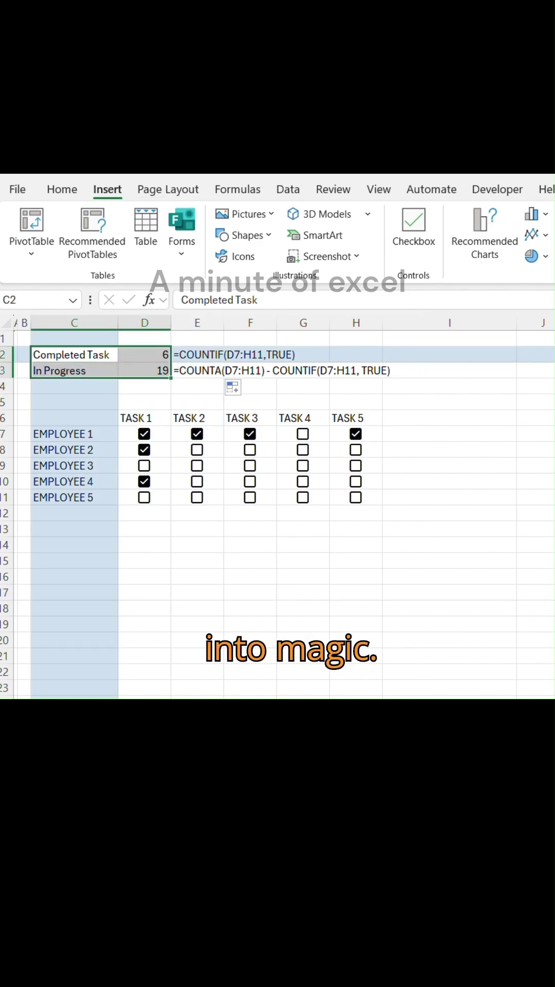
- Insert a doughnut chart of C2:D3, then resize and position it below the task grid
{"action": "left_click", "coordinate": [546, 257]}
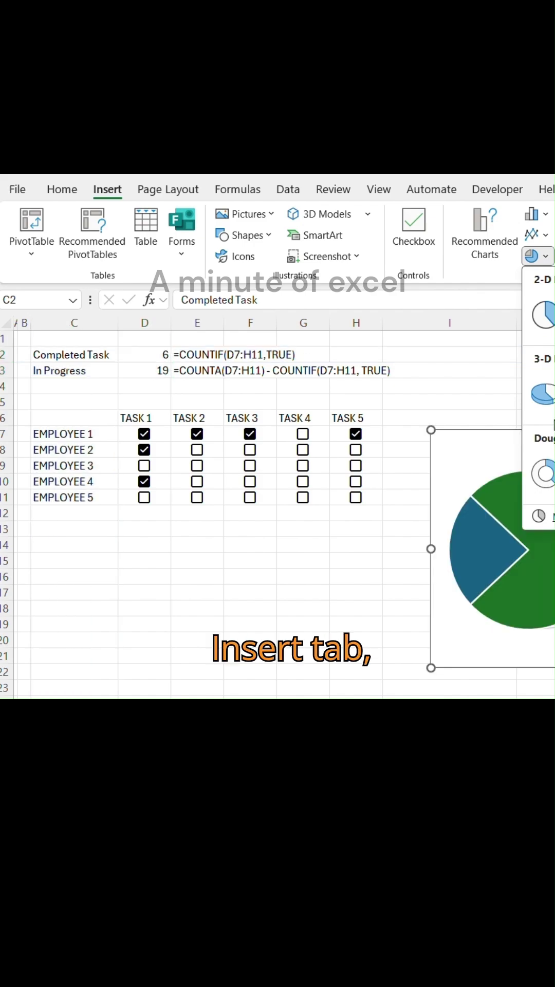
{"action": "left_click", "coordinate": [544, 475]}
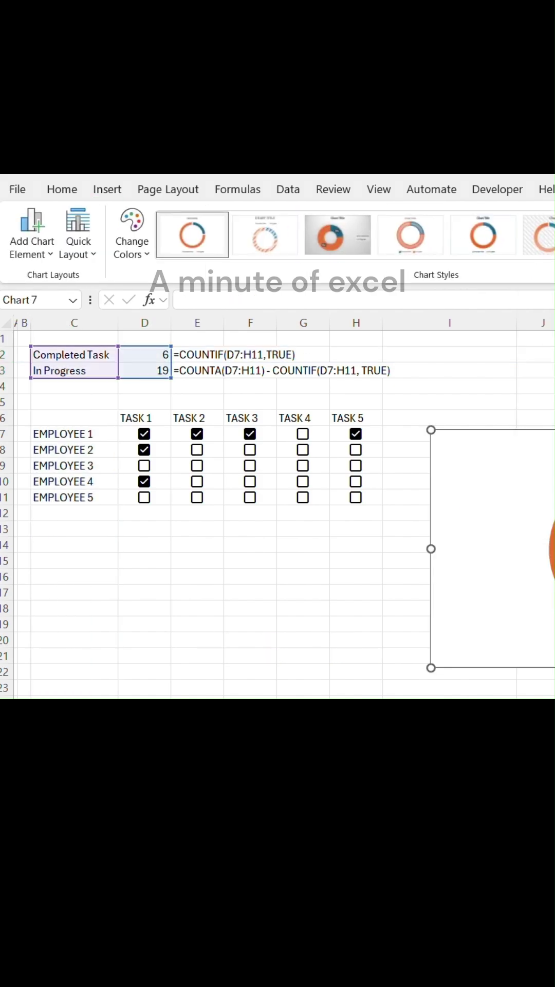
{"action": "left_click_drag", "start_coordinate": [445, 491], "coordinate": [441, 471]}
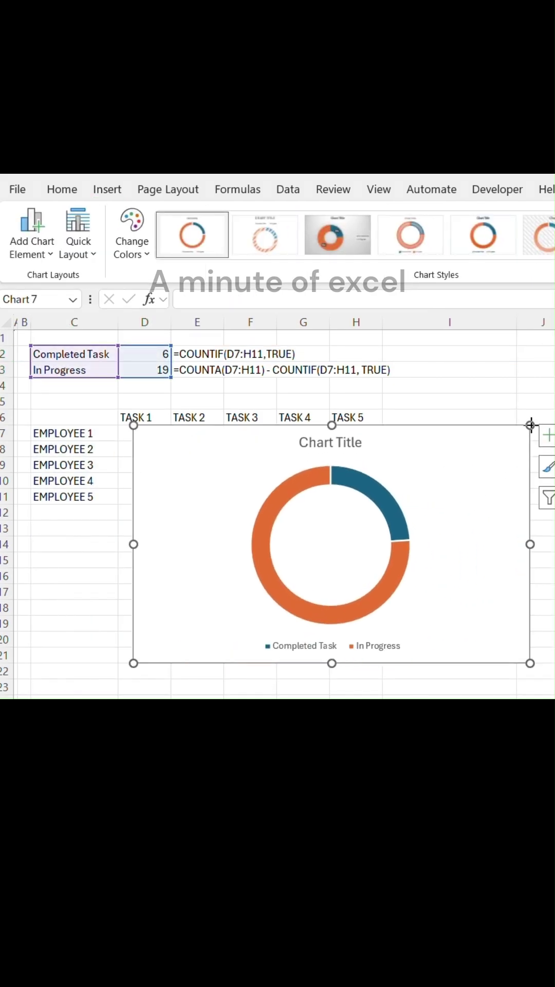
{"action": "left_click_drag", "start_coordinate": [531, 425], "coordinate": [478, 472]}
{"action": "left_click_drag", "start_coordinate": [440, 517], "coordinate": [348, 536]}
- Delete the doughnut chart's placeholder title and shrink the chart slightly
{"action": "left_click", "coordinate": [254, 561]}
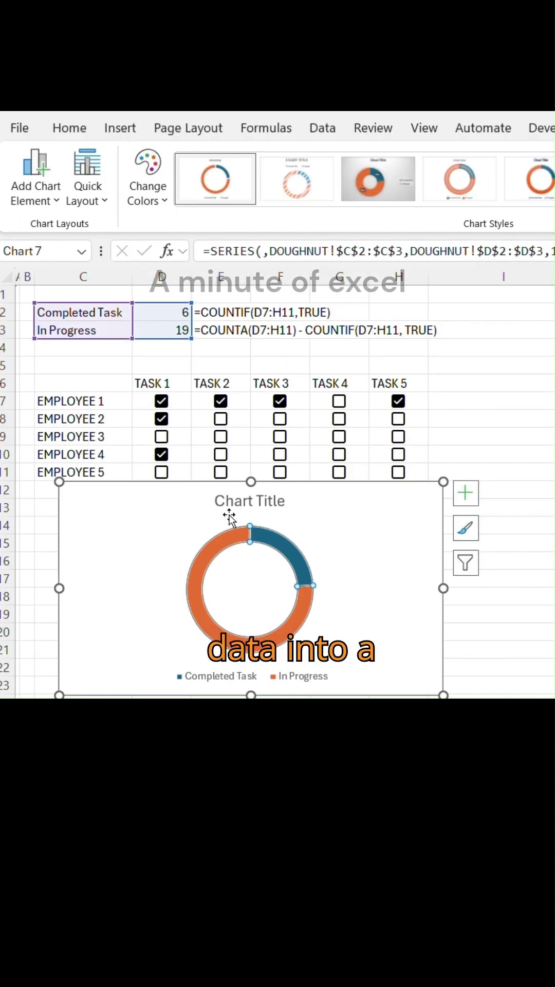
{"action": "left_click", "coordinate": [250, 502]}
{"action": "key", "text": "Delete"}
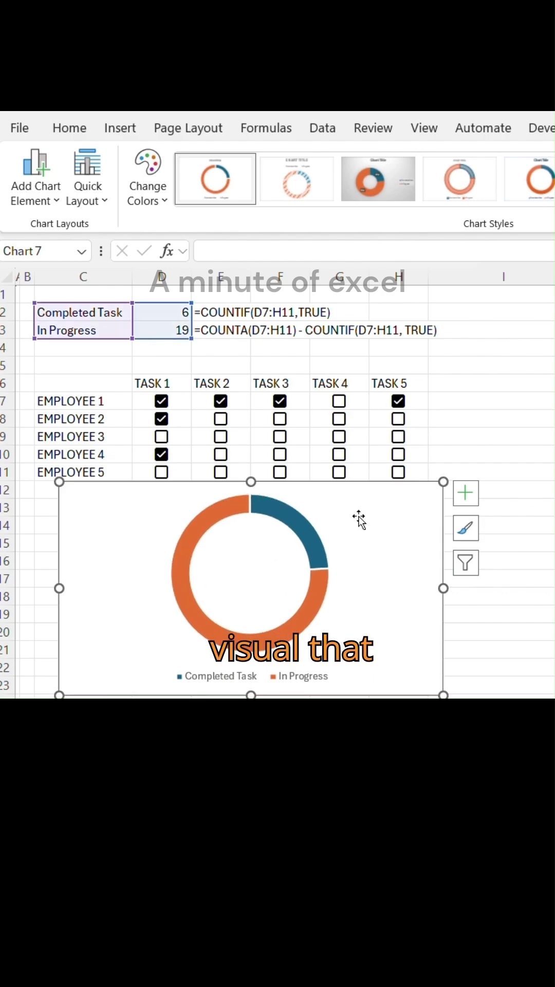
{"action": "left_click_drag", "start_coordinate": [443, 481], "coordinate": [424, 497]}
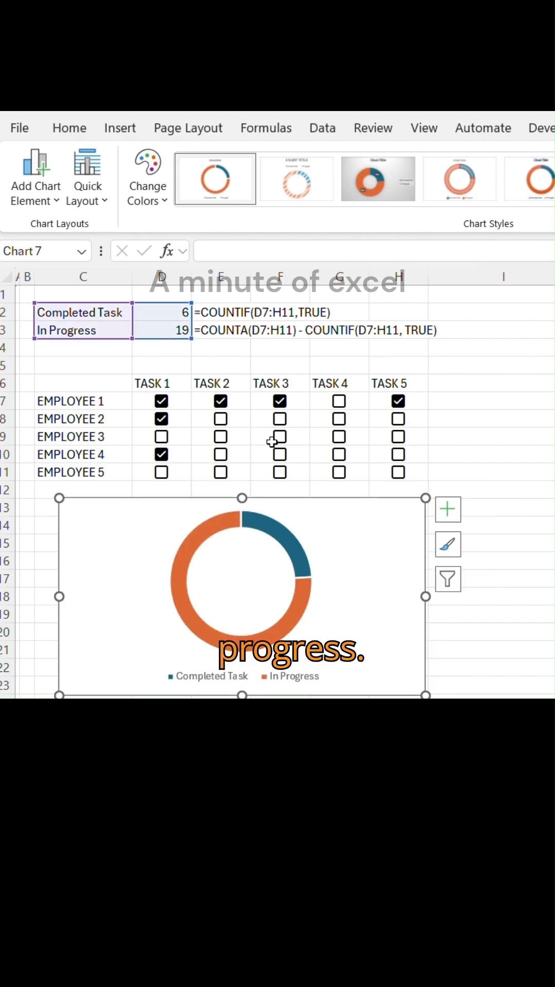
- Tick all remaining tasks for EMPLOYEEs 1, 2 and 4
{"action": "left_click", "coordinate": [221, 419]}
{"action": "left_click", "coordinate": [398, 419]}
{"action": "left_click", "coordinate": [398, 455]}
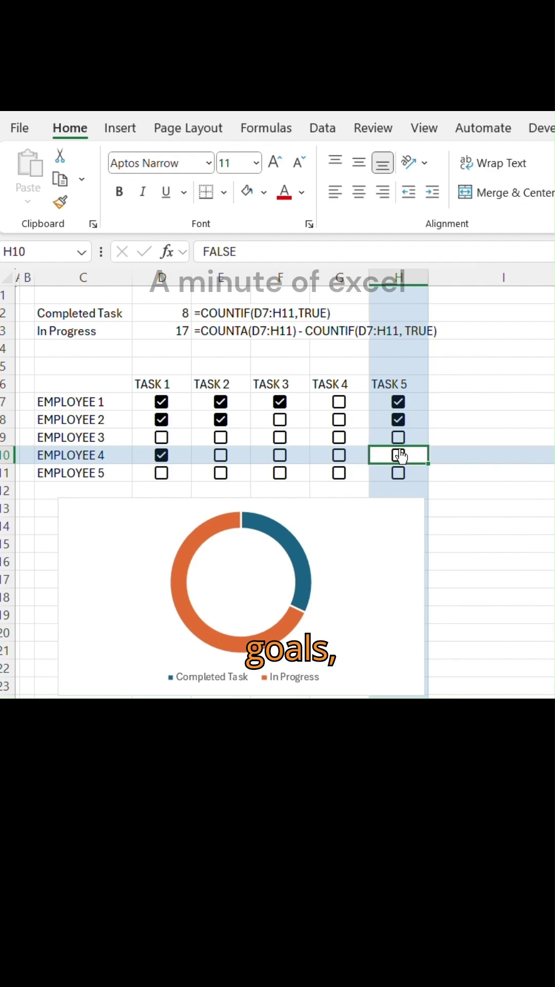
{"action": "left_click", "coordinate": [340, 456]}
{"action": "left_click", "coordinate": [280, 455]}
{"action": "left_click", "coordinate": [220, 456]}
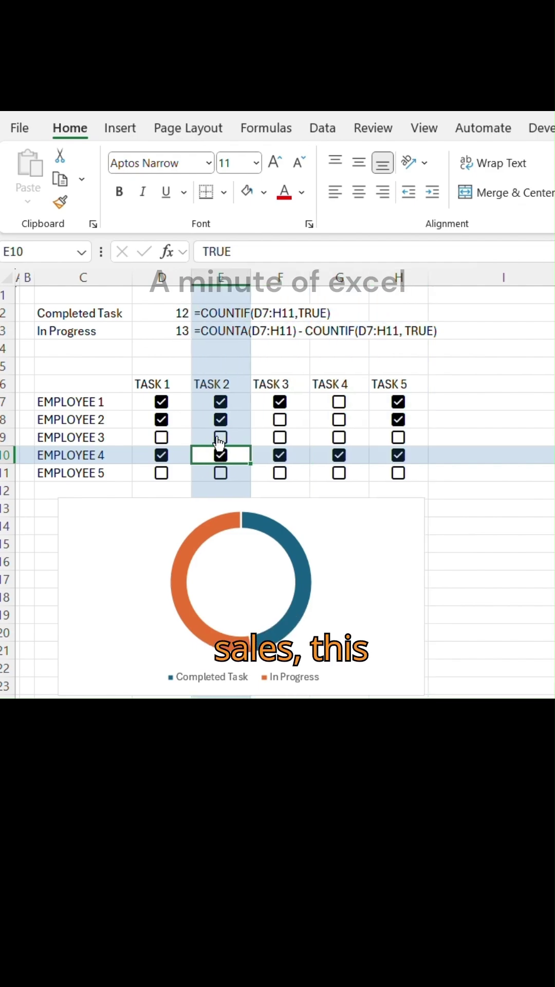
{"action": "left_click", "coordinate": [339, 402]}
{"action": "left_click", "coordinate": [280, 421]}
{"action": "left_click", "coordinate": [340, 420]}
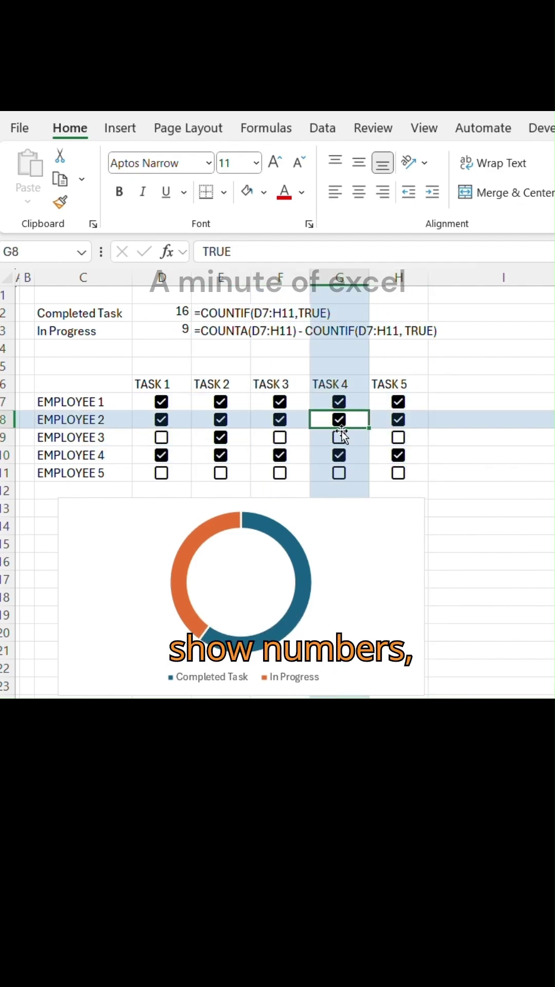
- Tick EMPLOYEE 3 and 5 tasks, leaving EMPLOYEE 3's TASK 4 in progress
{"action": "left_click", "coordinate": [279, 437]}
{"action": "left_click", "coordinate": [398, 437]}
{"action": "left_click", "coordinate": [398, 473]}
{"action": "left_click", "coordinate": [339, 473]}
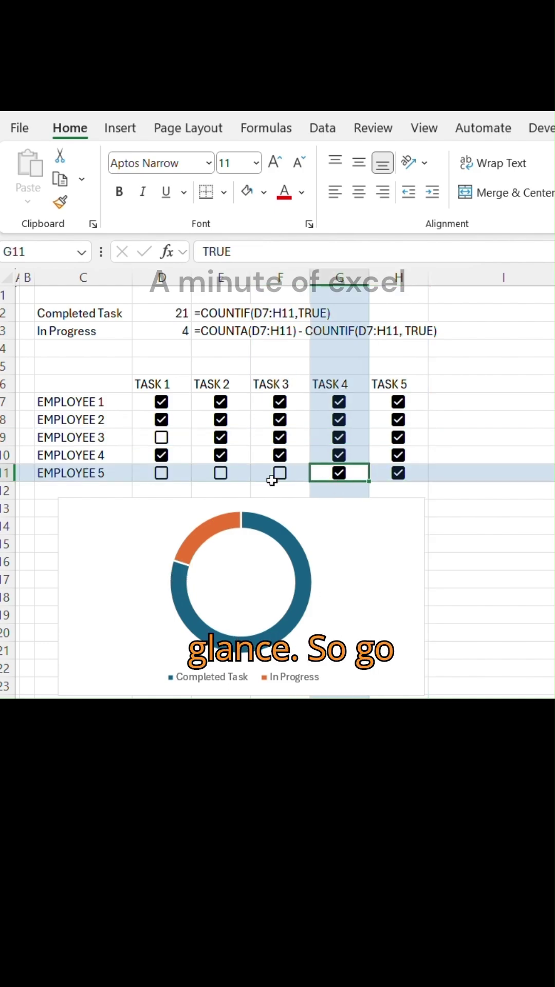
{"action": "left_click", "coordinate": [281, 473]}
{"action": "left_click", "coordinate": [220, 473]}
{"action": "left_click", "coordinate": [162, 473]}
{"action": "left_click", "coordinate": [161, 438]}
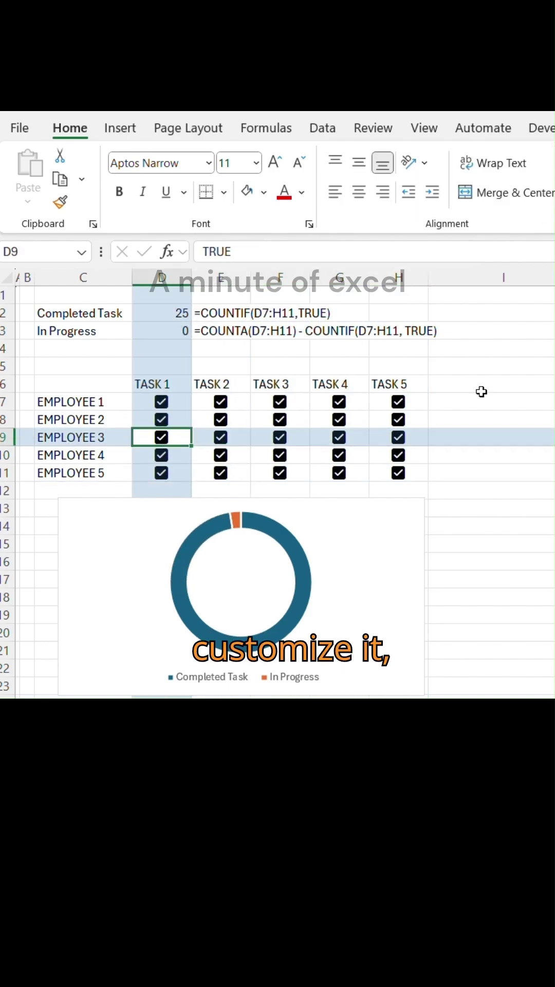
{"action": "left_click", "coordinate": [339, 437]}
{"action": "left_click", "coordinate": [494, 508]}
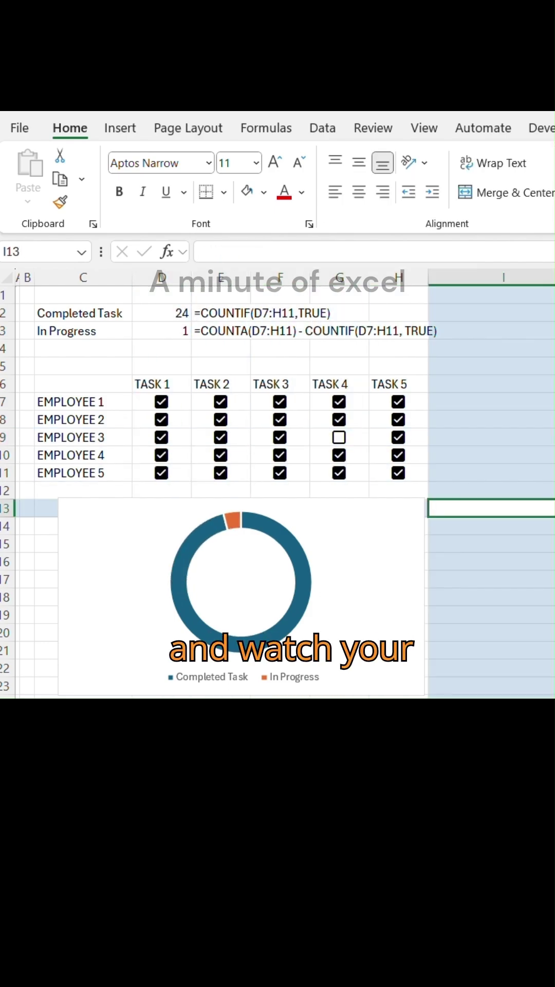